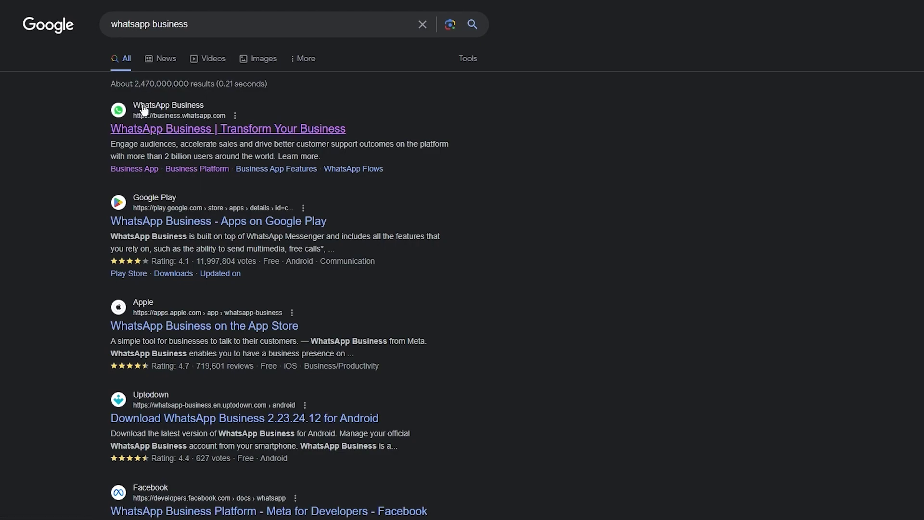
# Open the official WhatsApp Business site and review its Business Platform and Business App product cards
pyautogui.click(173, 125)
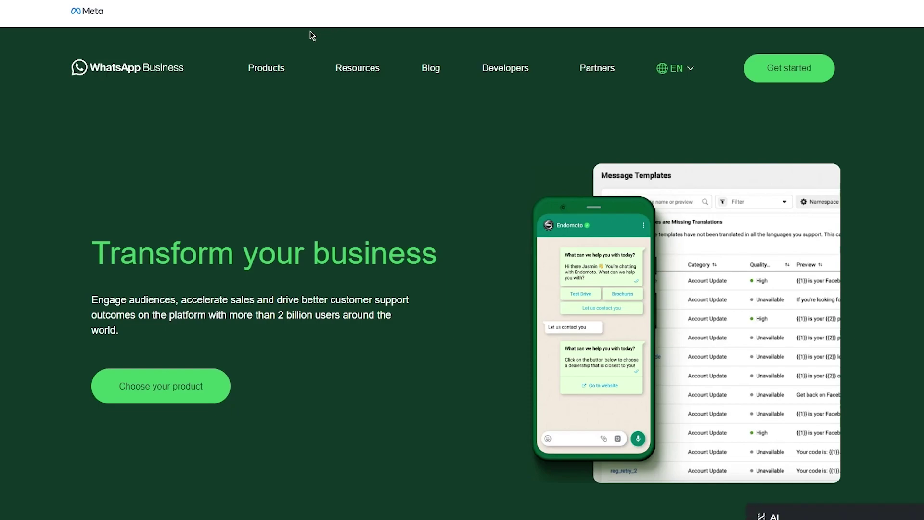
pyautogui.scroll(-2, 94, 149)
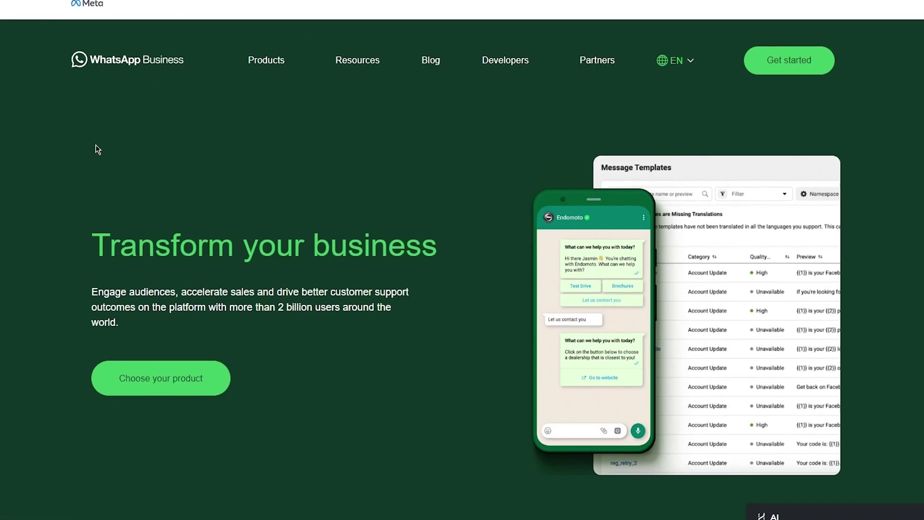
pyautogui.moveTo(68, 138); pyautogui.dragTo(492, 202)
pyautogui.click(493, 202)
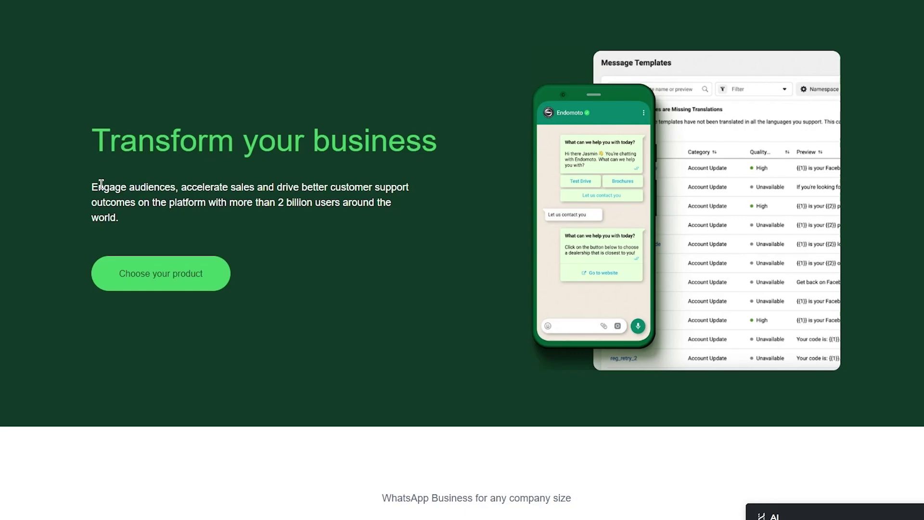
pyautogui.scroll(-10, 355, 154)
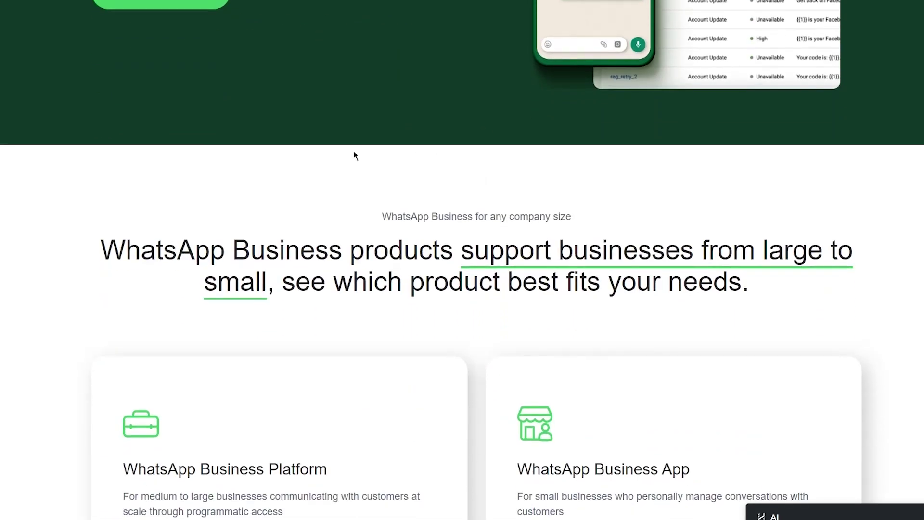
pyautogui.scroll(1, 49, 111)
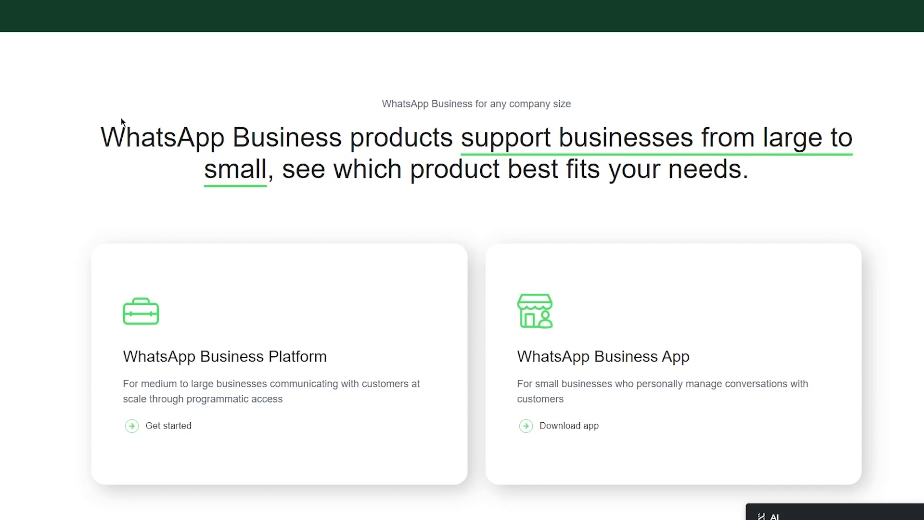
pyautogui.scroll(9, 121, 118)
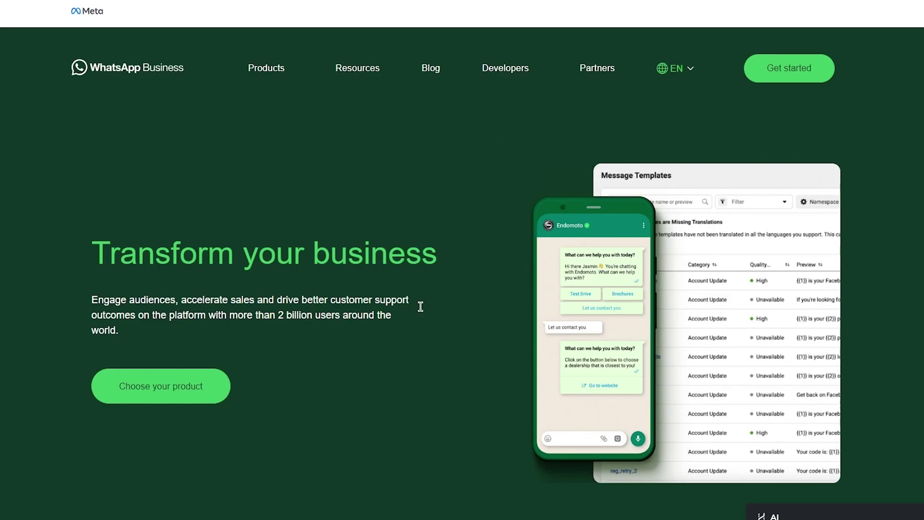
# Open the Business Platform 'Get started' talk-to-sales form and scroll through its blank fields
pyautogui.moveTo(283, 72)
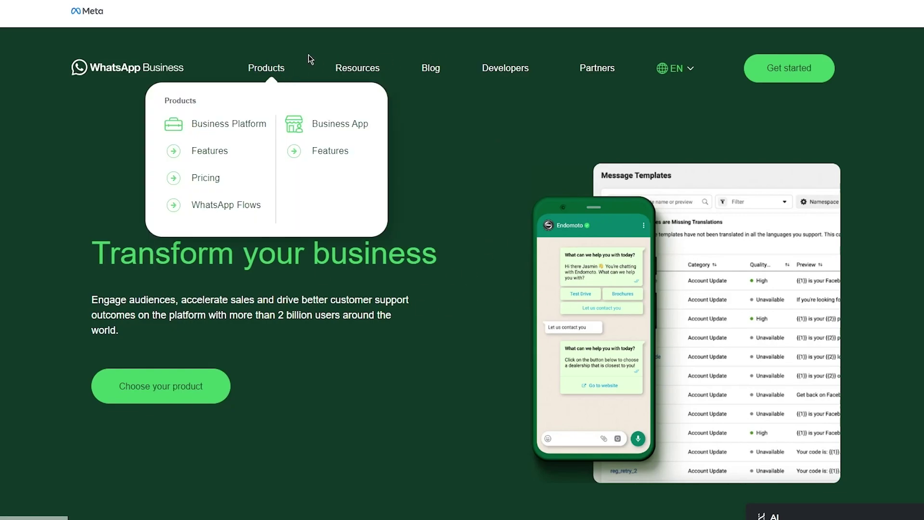
pyautogui.click(786, 77)
pyautogui.scroll(-10, 184, 105)
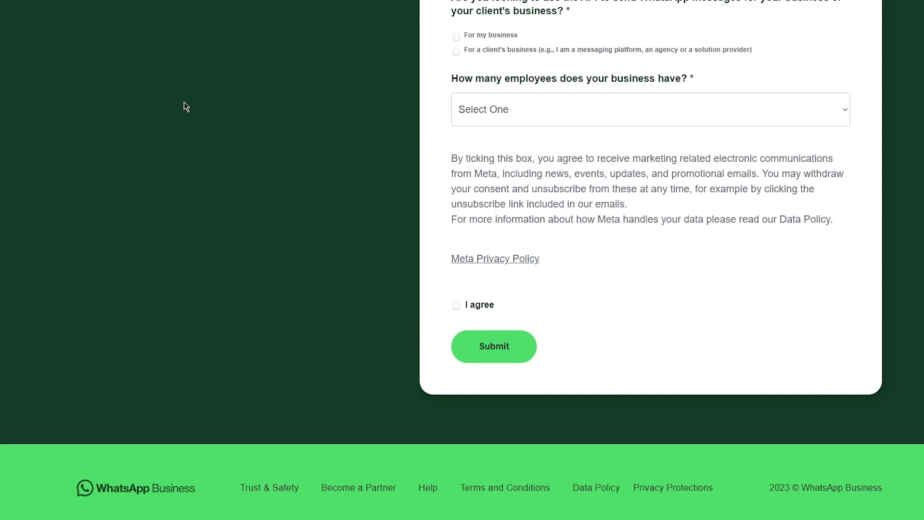
pyautogui.scroll(10, 184, 102)
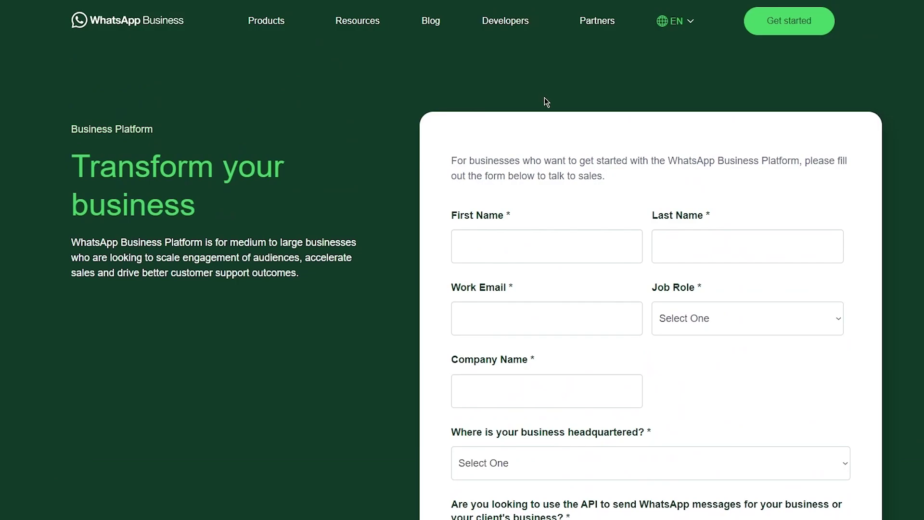
pyautogui.moveTo(471, 161); pyautogui.dragTo(691, 189)
pyautogui.click(751, 190)
pyautogui.scroll(-4, 664, 194)
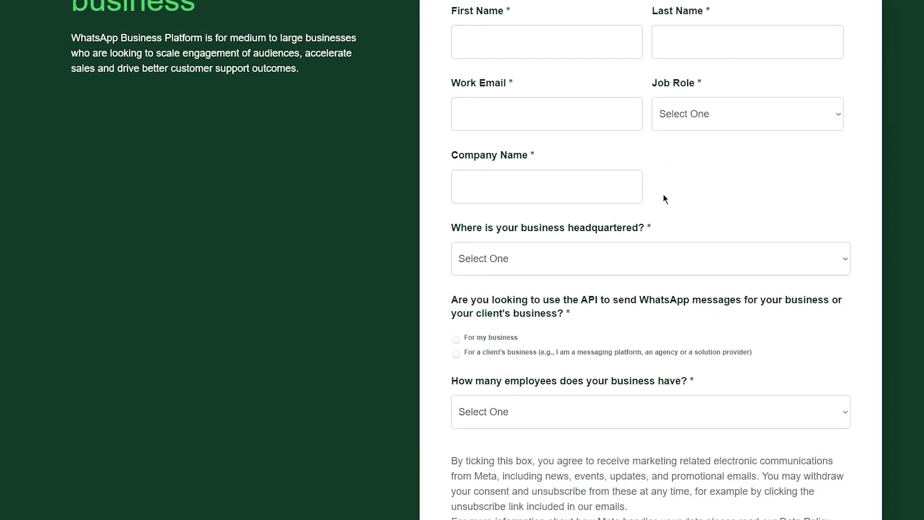
pyautogui.scroll(-6, 664, 194)
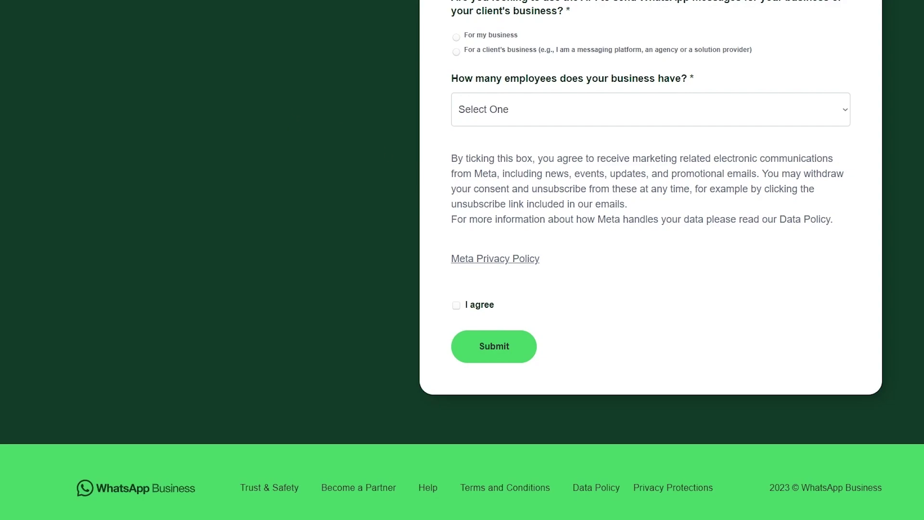
pyautogui.scroll(9, 632, 224)
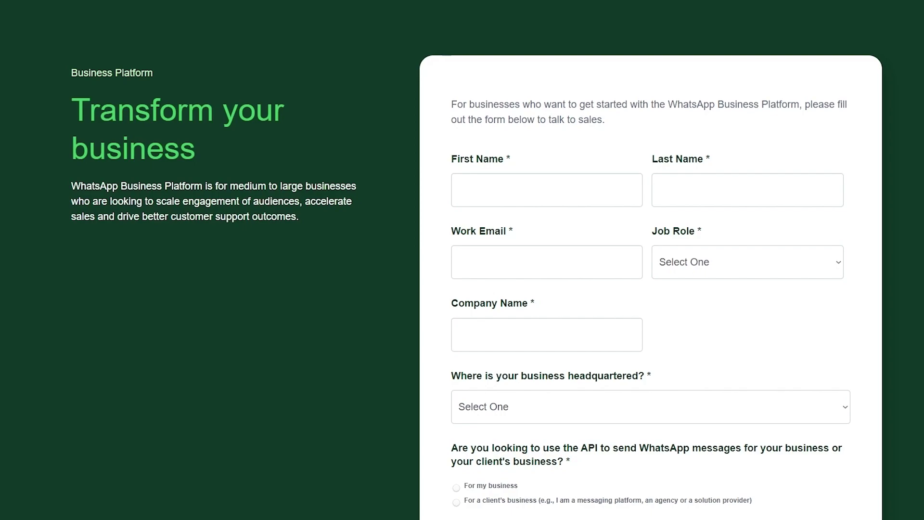
# Set the form's Job Role to Developer, replacing the initial choice of Other
pyautogui.click(703, 261)
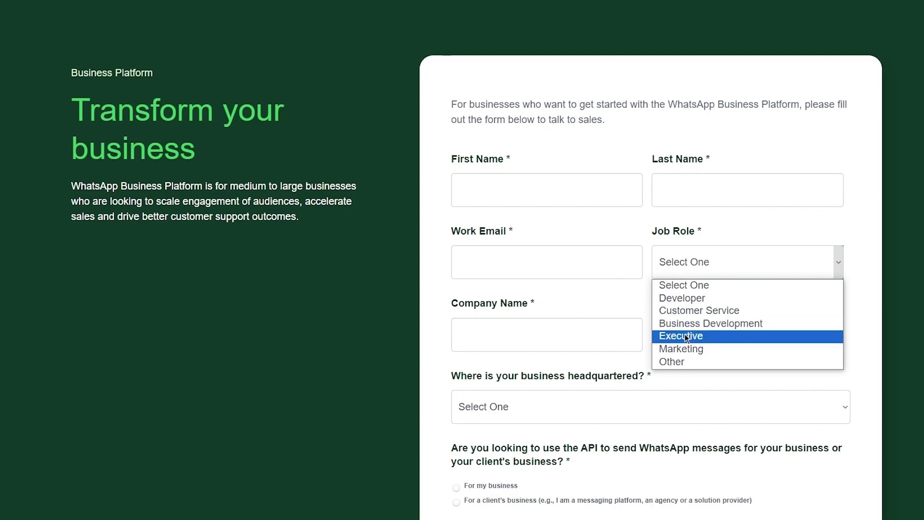
pyautogui.click(687, 361)
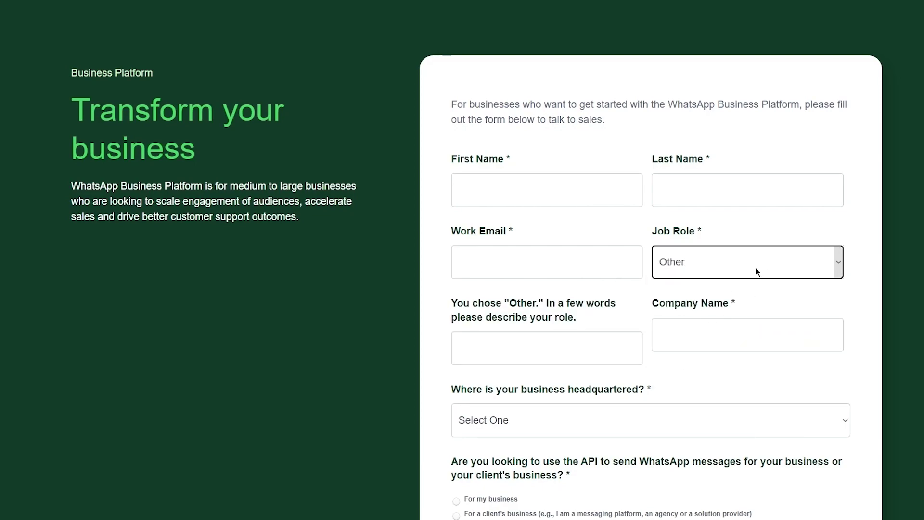
pyautogui.click(524, 334)
pyautogui.click(744, 263)
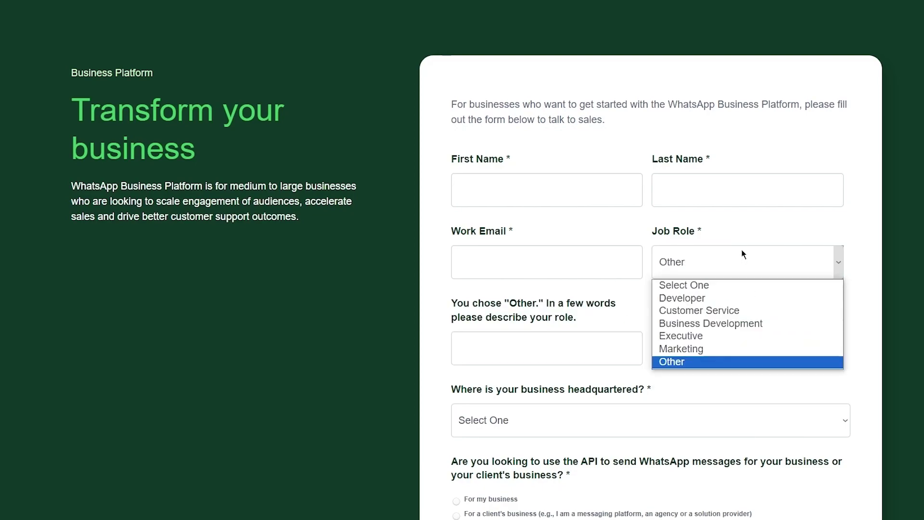
pyautogui.click(713, 299)
pyautogui.click(547, 341)
pyautogui.click(674, 301)
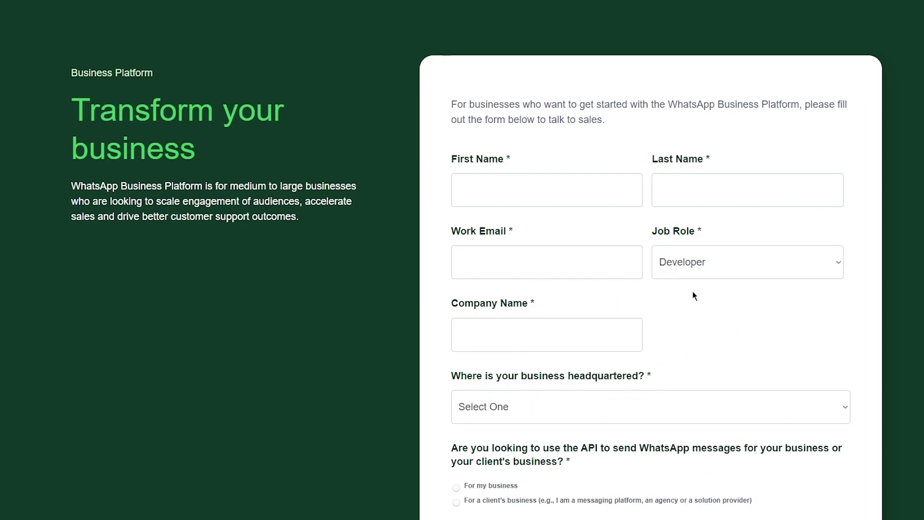
# Browse the headquarters country list and close it without choosing a country
pyautogui.scroll(-3, 618, 262)
pyautogui.click(568, 250)
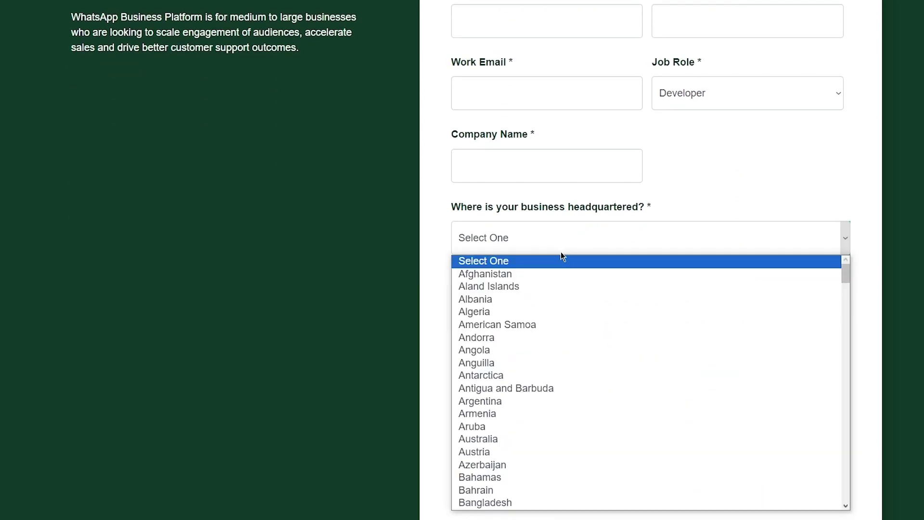
pyautogui.scroll(-20, 579, 316)
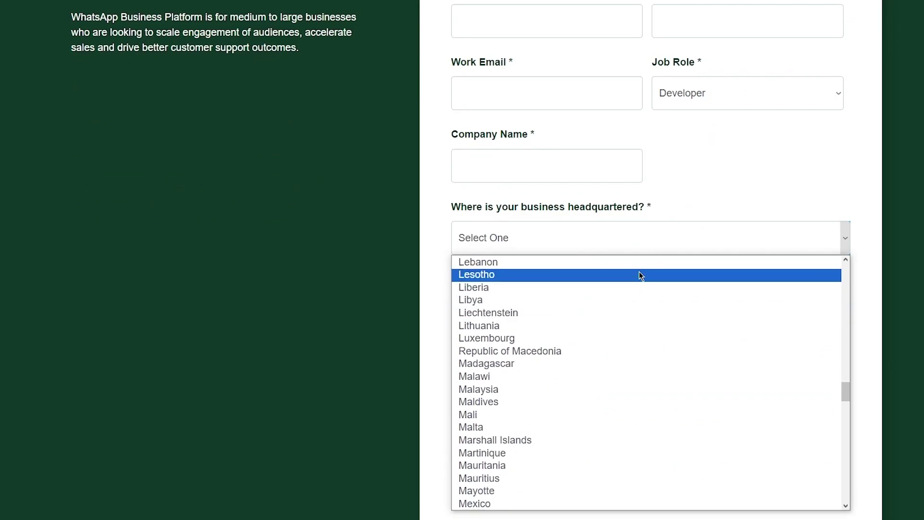
pyautogui.scroll(-12, 608, 406)
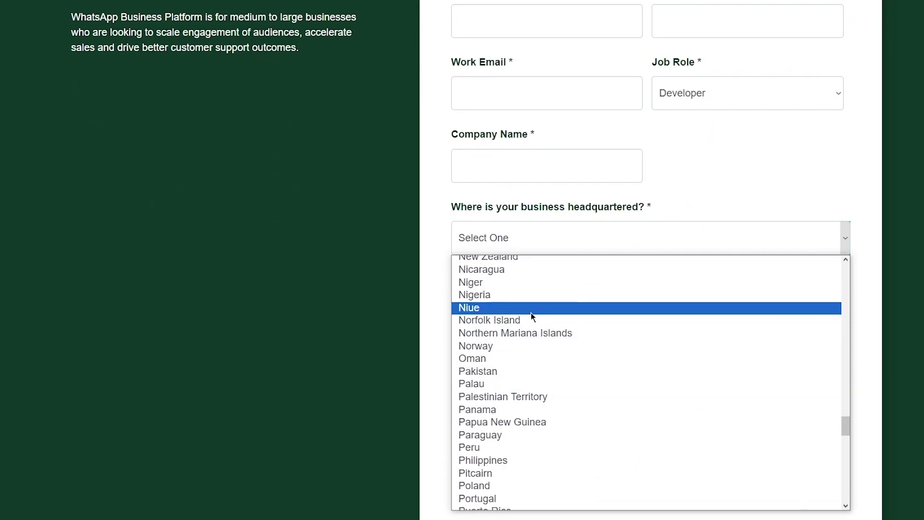
pyautogui.click(592, 240)
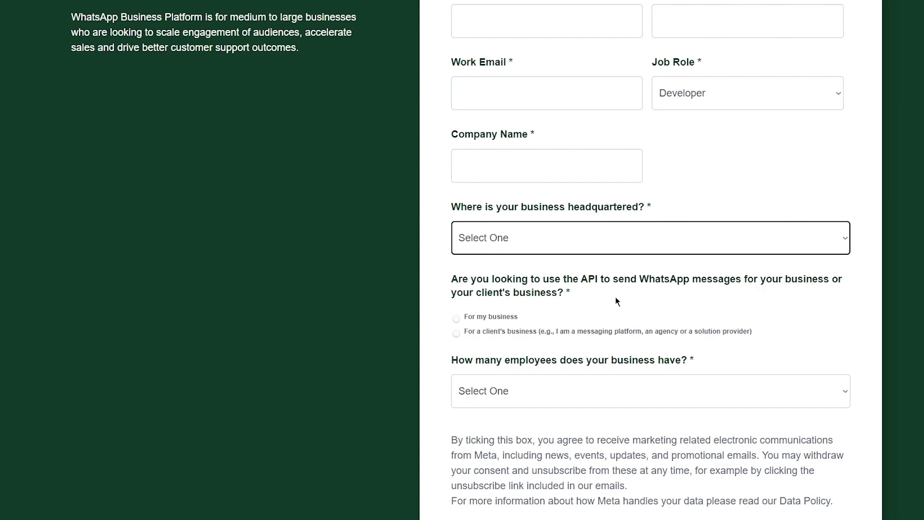
# Look over the employee count options, leaving no company size chosen
pyautogui.click(426, 155)
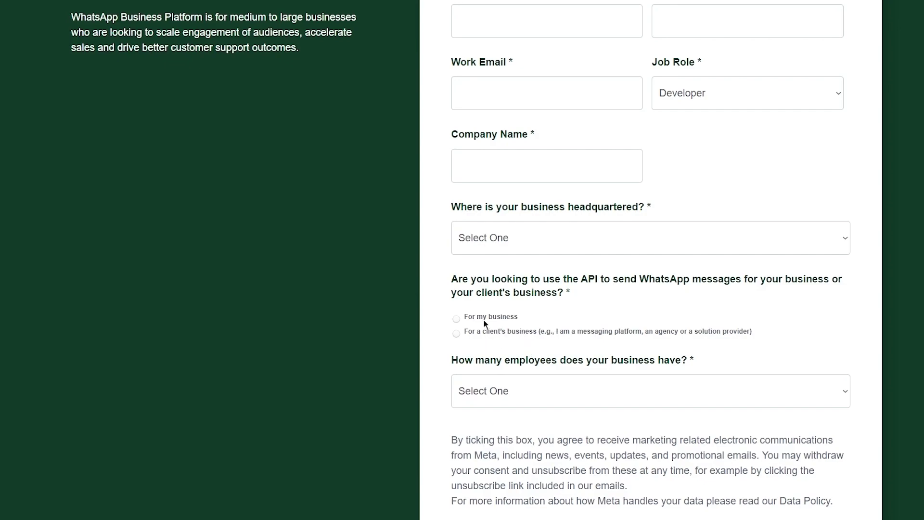
pyautogui.scroll(-2, 530, 388)
pyautogui.click(564, 277)
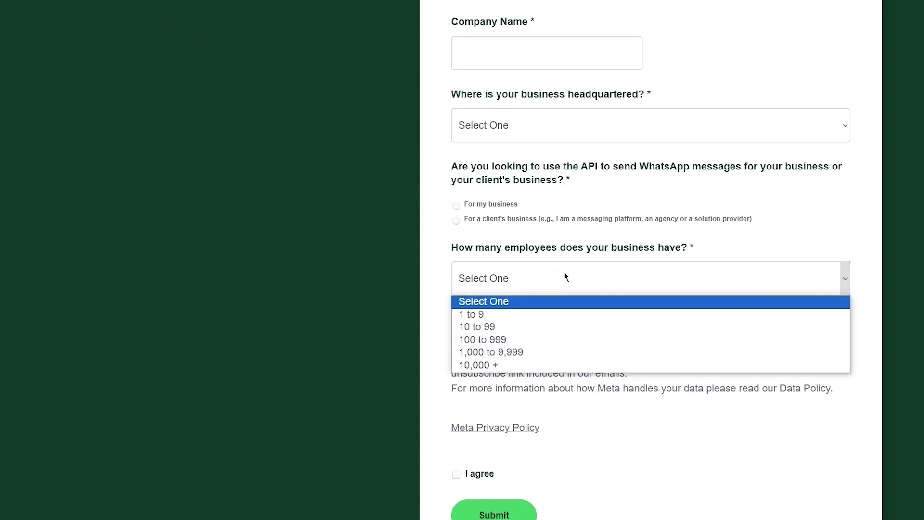
pyautogui.click(562, 275)
pyautogui.click(472, 288)
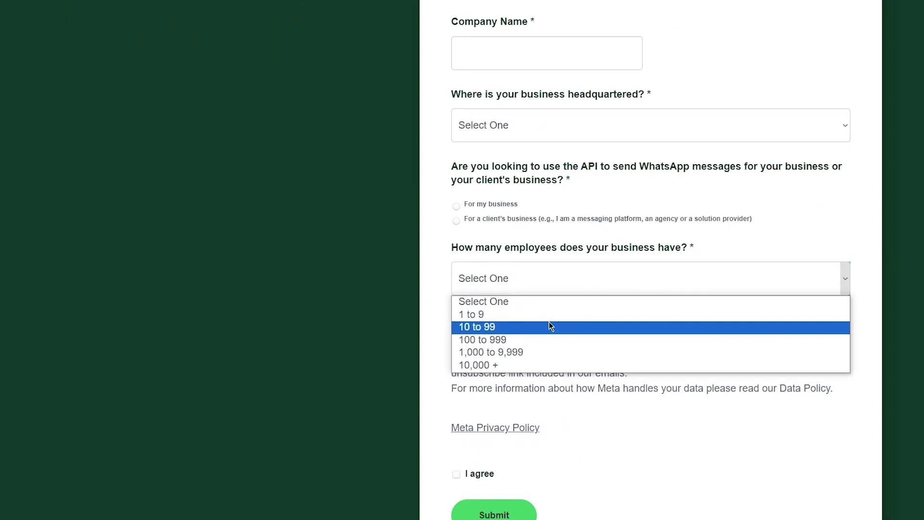
pyautogui.click(534, 284)
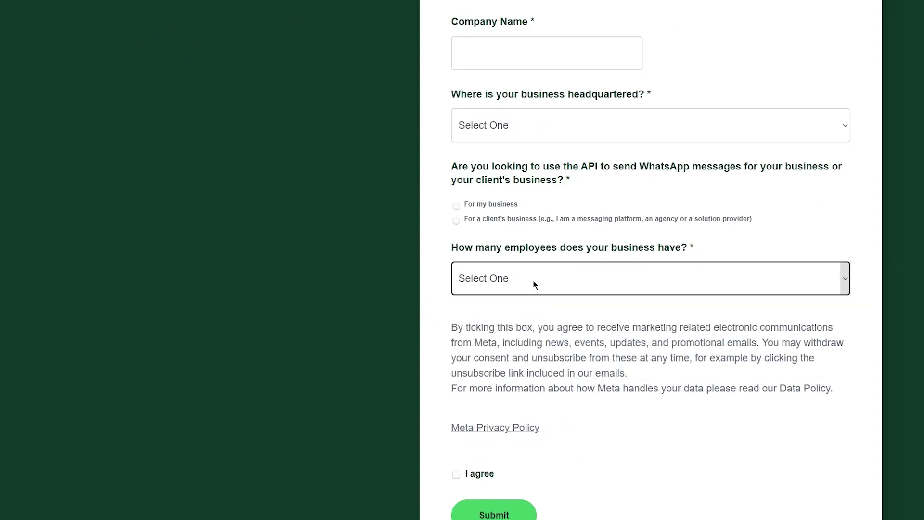
# Tick the 'I agree' consent box and submit the incomplete sales form
pyautogui.scroll(-3, 547, 280)
pyautogui.click(456, 306)
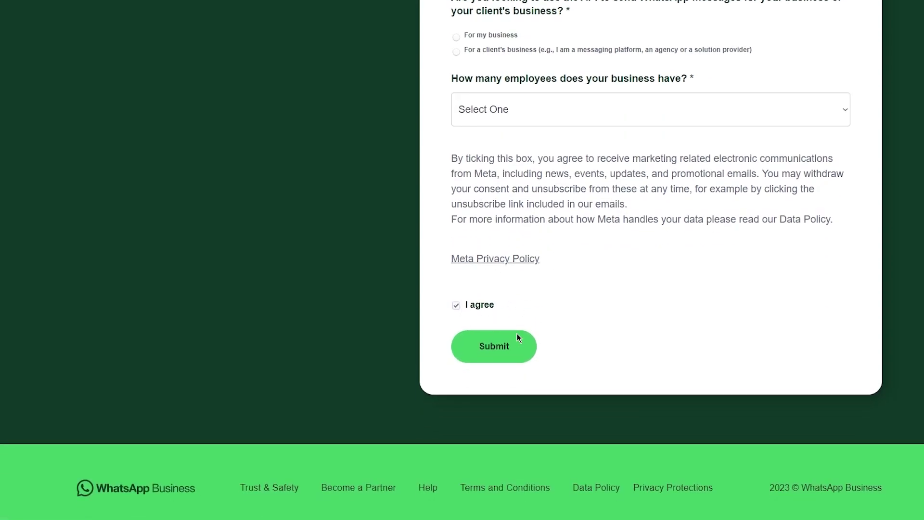
pyautogui.click(487, 348)
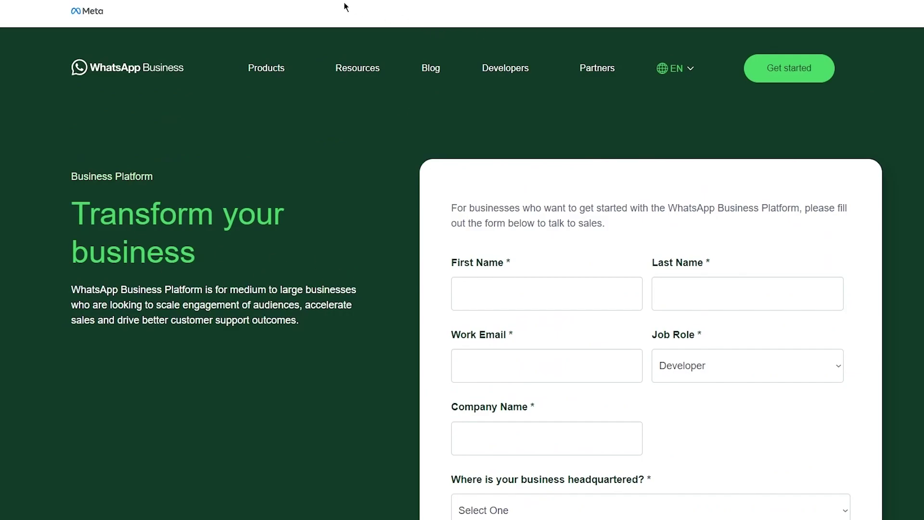
# Go to Business App Features, the 'Engage your customers anywhere' page, from the Products menu
pyautogui.scroll(-10, 165, 144)
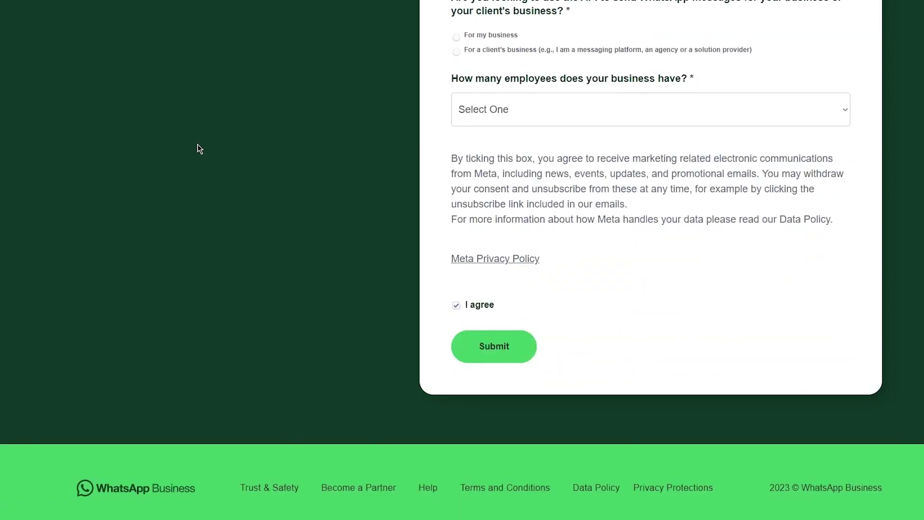
pyautogui.scroll(10, 196, 145)
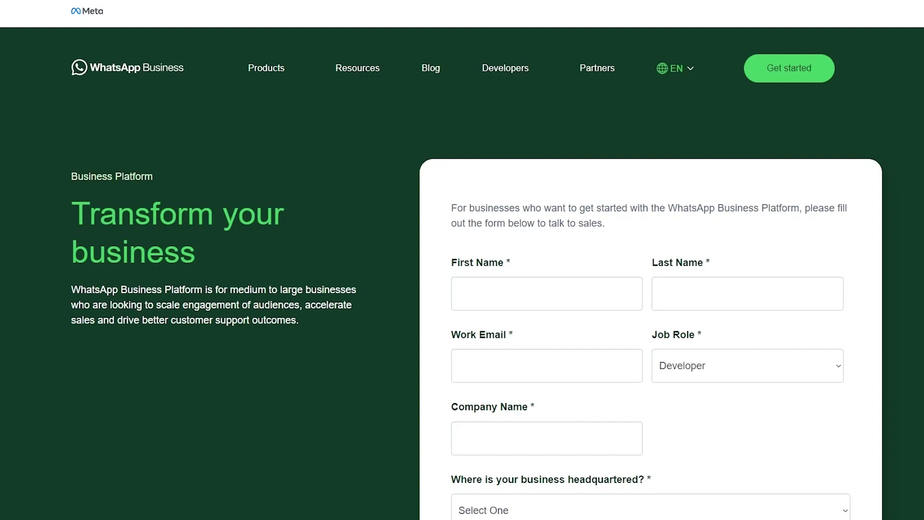
pyautogui.moveTo(260, 69)
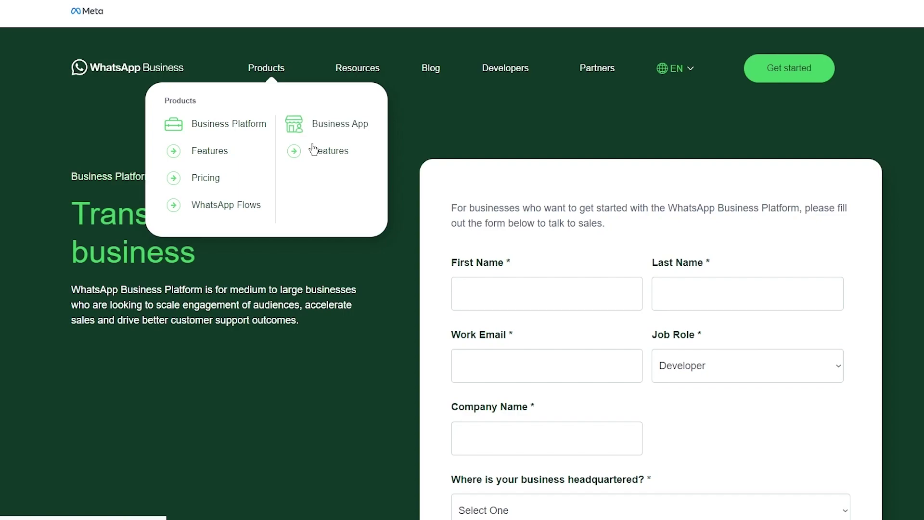
pyautogui.click(316, 159)
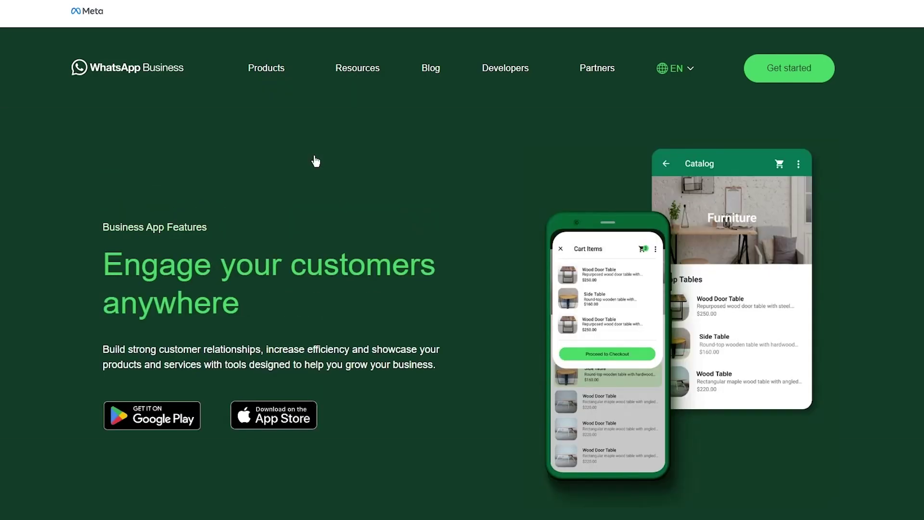
pyautogui.scroll(-2, 294, 222)
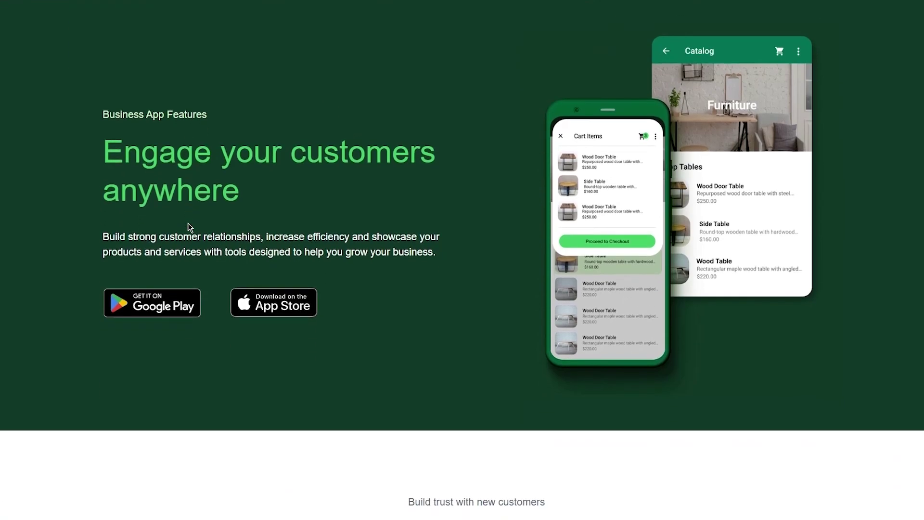
pyautogui.moveTo(62, 165); pyautogui.dragTo(287, 196)
pyautogui.click(296, 196)
pyautogui.moveTo(88, 243); pyautogui.dragTo(420, 252)
pyautogui.click(438, 262)
pyautogui.moveTo(97, 259); pyautogui.dragTo(456, 279)
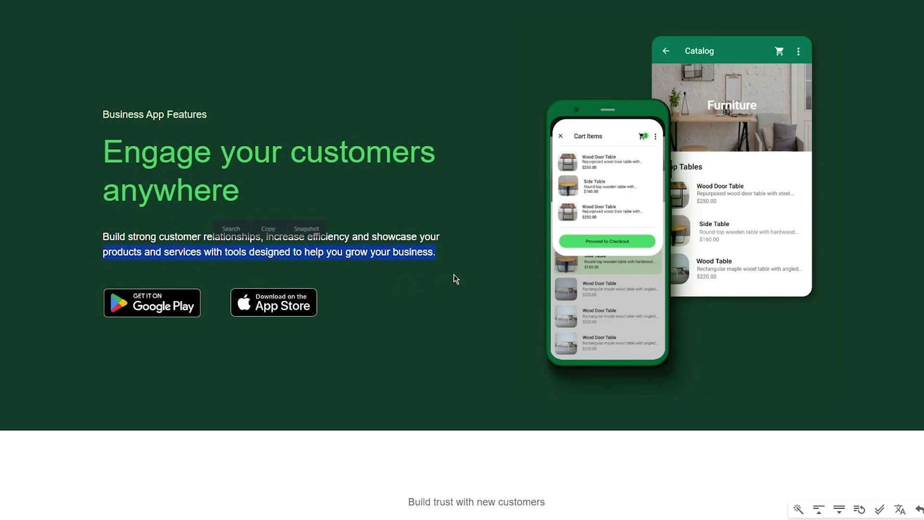
pyautogui.click(424, 273)
pyautogui.scroll(-5, 424, 273)
pyautogui.scroll(-1, 352, 234)
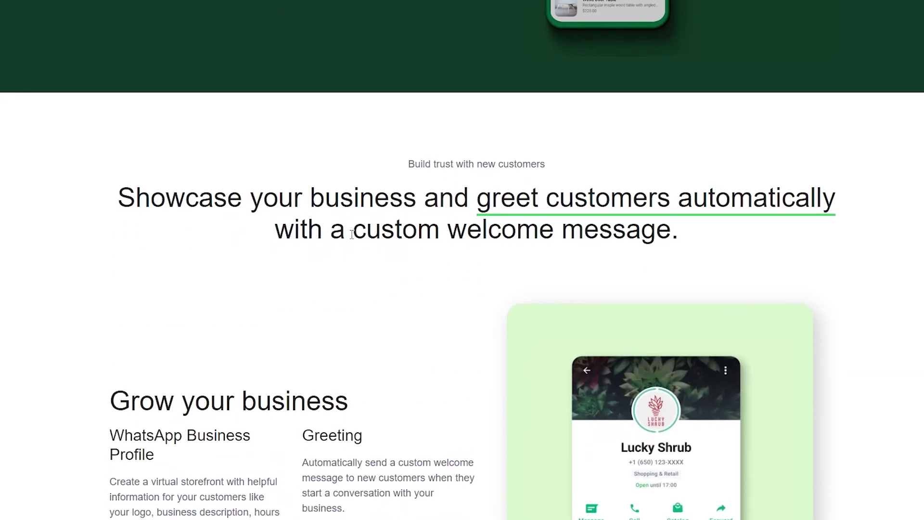
pyautogui.scroll(-15, 328, 236)
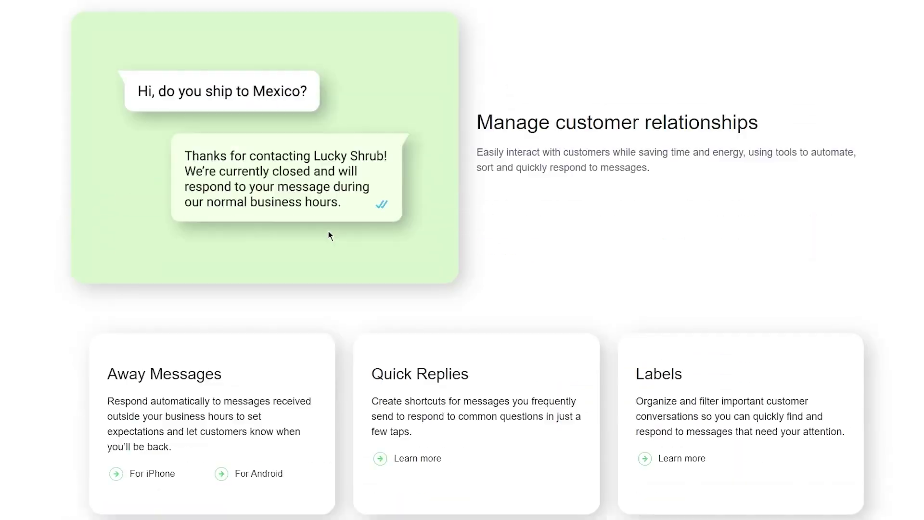
pyautogui.scroll(-12, 319, 215)
pyautogui.scroll(15, 412, 243)
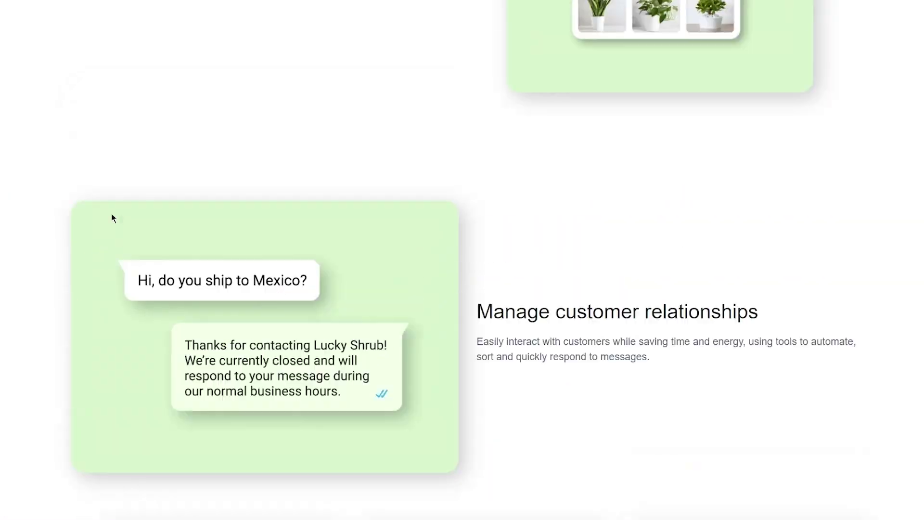
pyautogui.scroll(13, 140, 215)
pyautogui.scroll(-9, 145, 229)
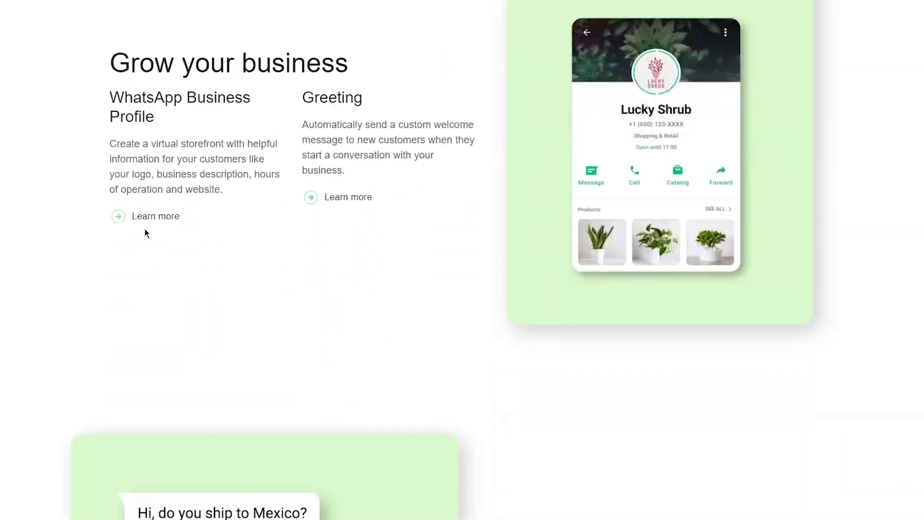
pyautogui.scroll(-16, 145, 229)
pyautogui.scroll(5, 166, 103)
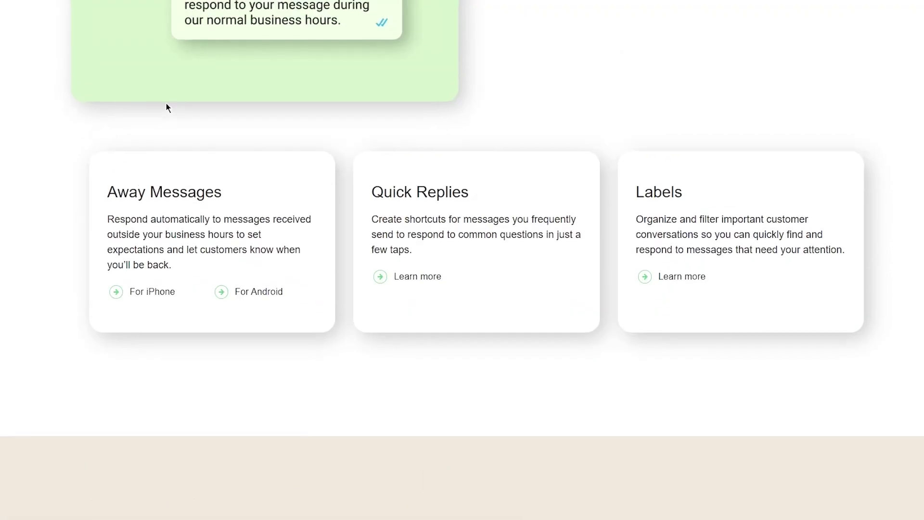
pyautogui.scroll(20, 167, 103)
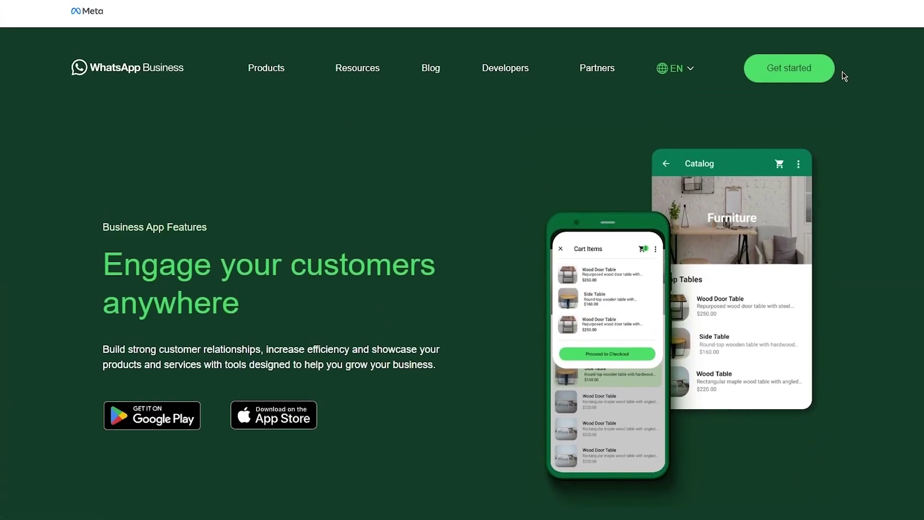
# Open the Business Platform page from Products and scroll to its 'Put messaging to work for your business' cards
pyautogui.moveTo(286, 76)
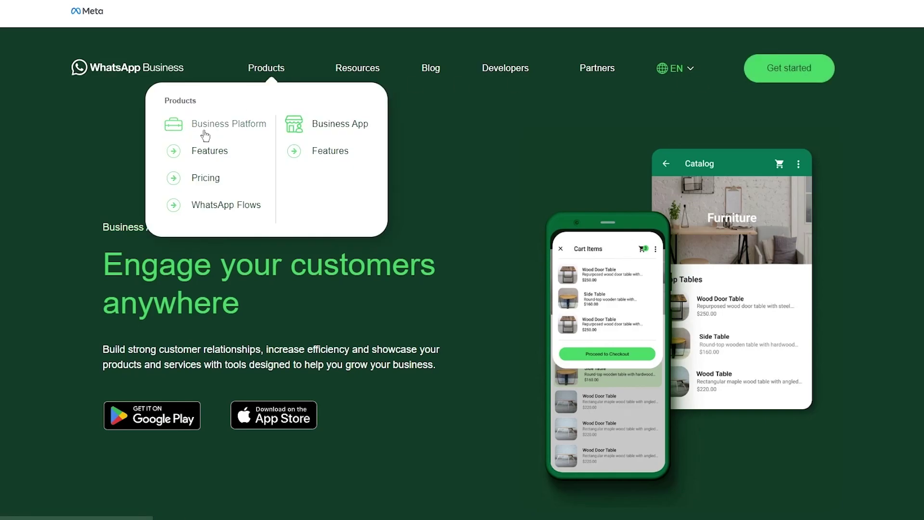
pyautogui.click(205, 132)
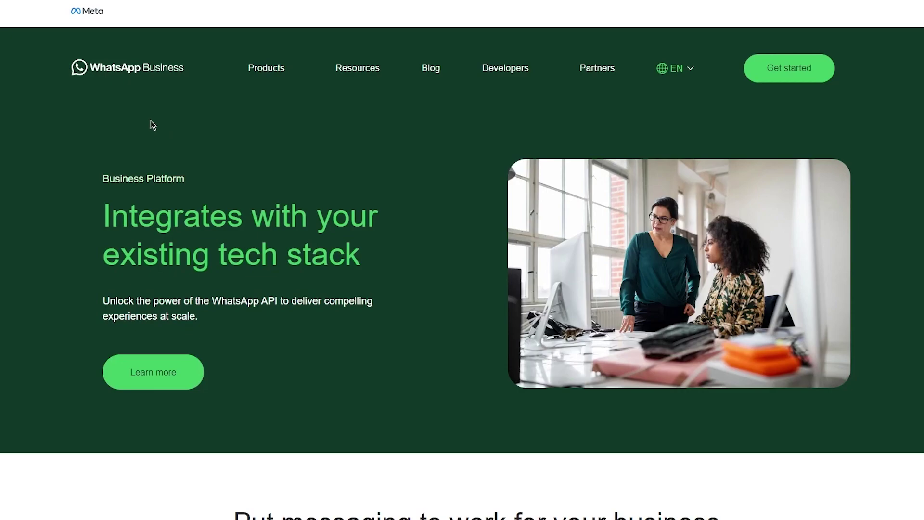
pyautogui.scroll(-1, 94, 210)
pyautogui.scroll(-10, 93, 209)
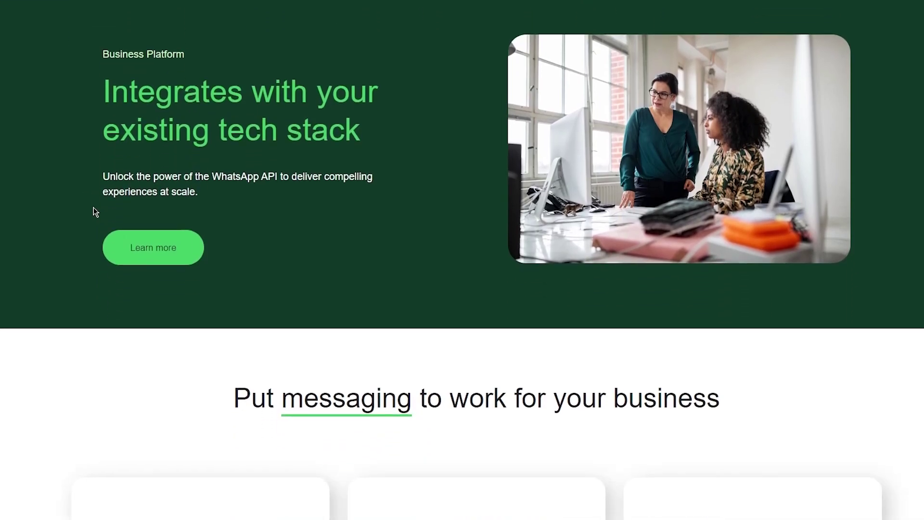
pyautogui.scroll(-8, 73, 210)
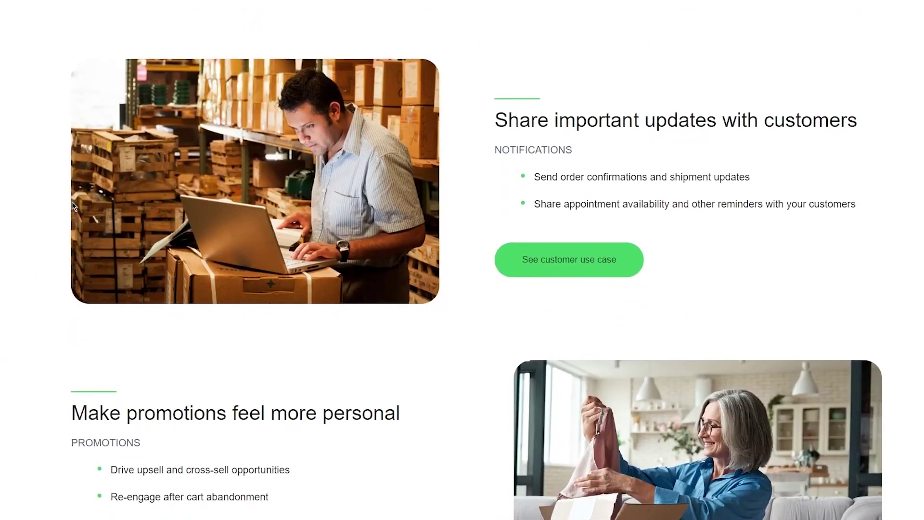
pyautogui.scroll(19, 72, 207)
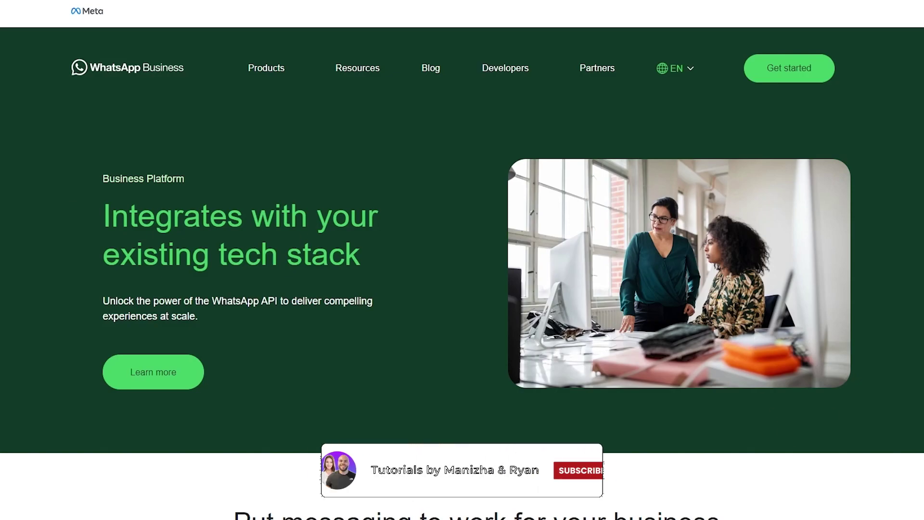
pyautogui.scroll(-7, 212, 326)
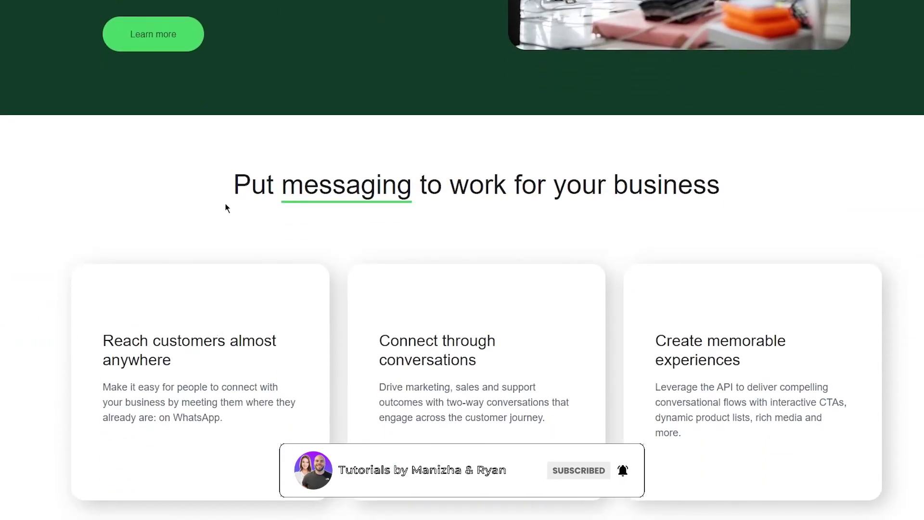
pyautogui.moveTo(219, 192); pyautogui.dragTo(793, 194)
pyautogui.click(792, 193)
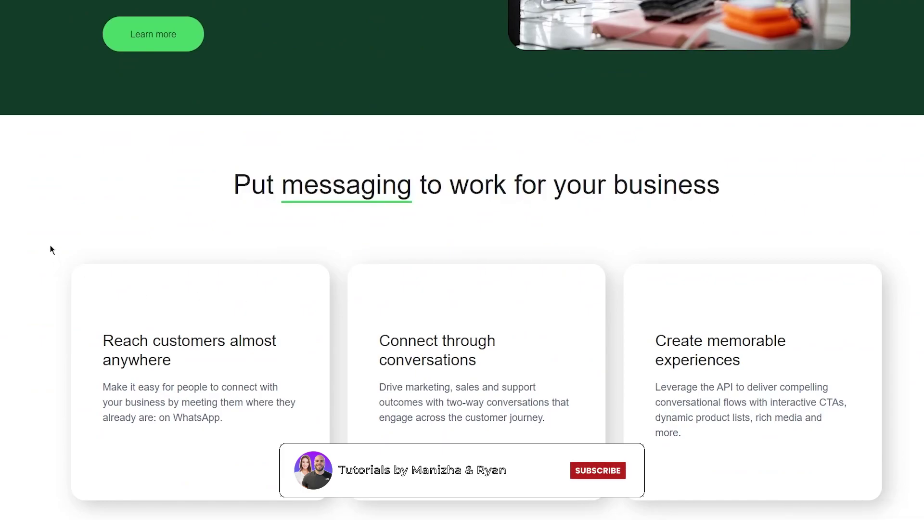
pyautogui.scroll(-1, 50, 245)
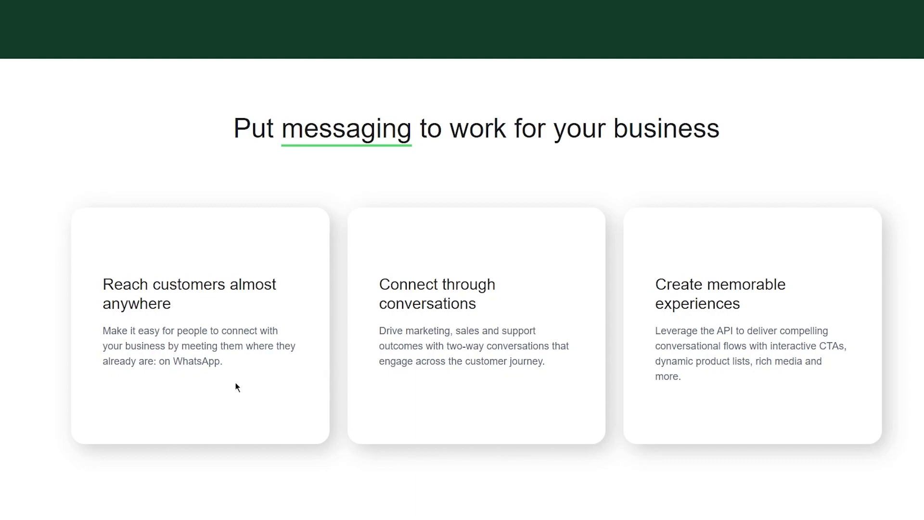
# Scroll through the Business Platform use-case sections, then return to the top of the page
pyautogui.moveTo(171, 374); pyautogui.dragTo(226, 339)
pyautogui.click(250, 374)
pyautogui.scroll(-8, 114, 295)
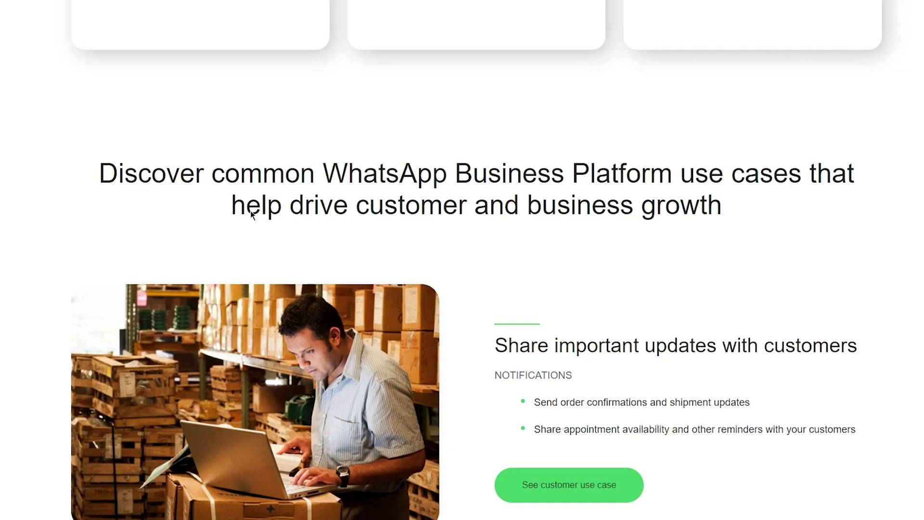
pyautogui.moveTo(233, 211); pyautogui.dragTo(752, 216)
pyautogui.click(863, 231)
pyautogui.scroll(-2, 572, 226)
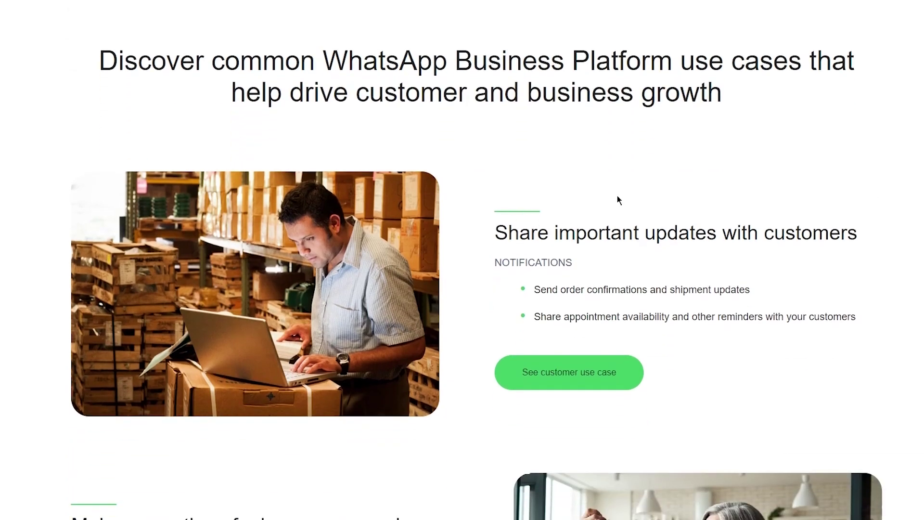
pyautogui.scroll(-1, 618, 200)
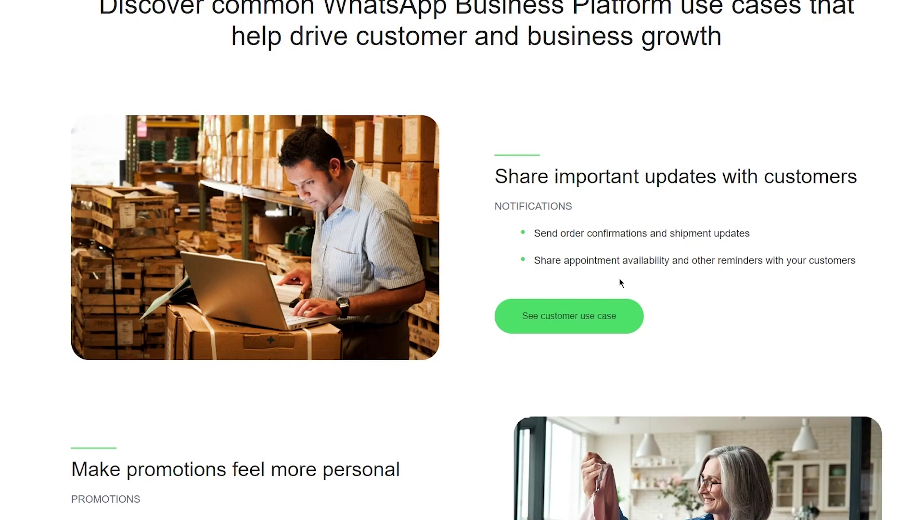
pyautogui.scroll(-7, 591, 239)
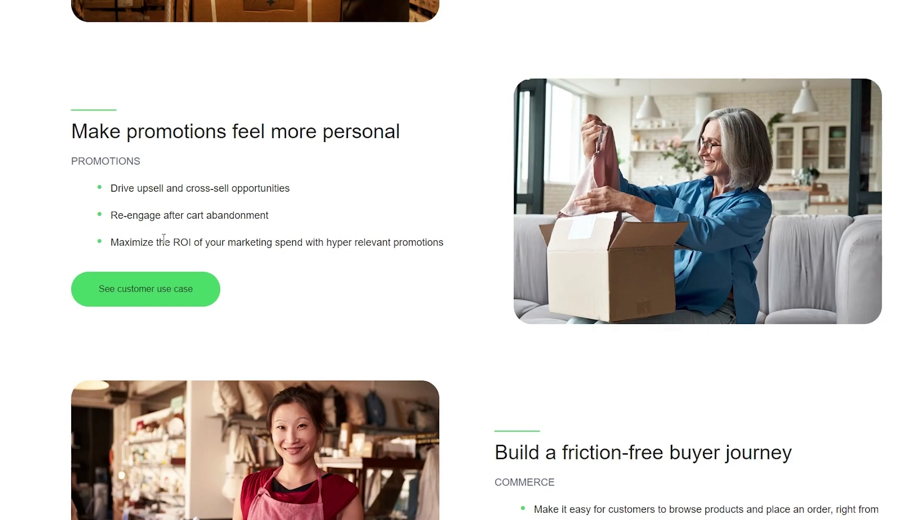
pyautogui.scroll(-5, 455, 272)
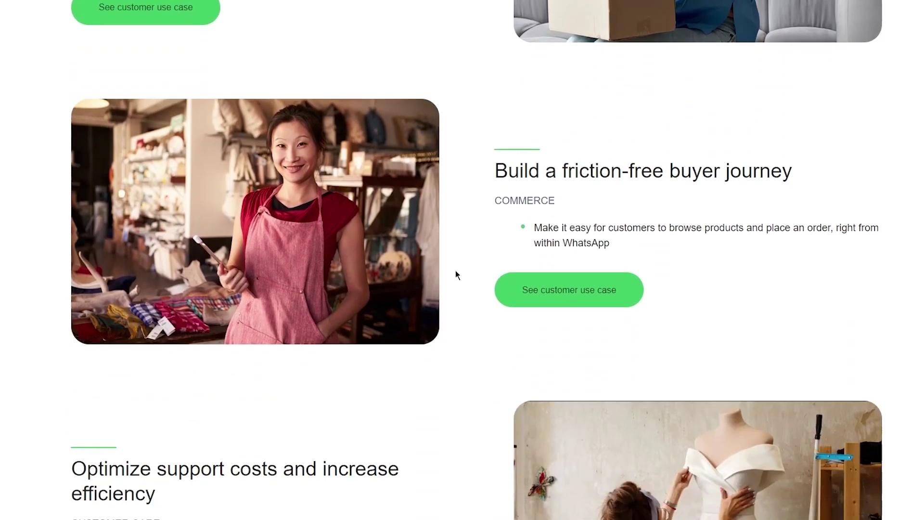
pyautogui.scroll(-3, 456, 275)
pyautogui.scroll(3, 409, 208)
pyautogui.scroll(-10, 322, 256)
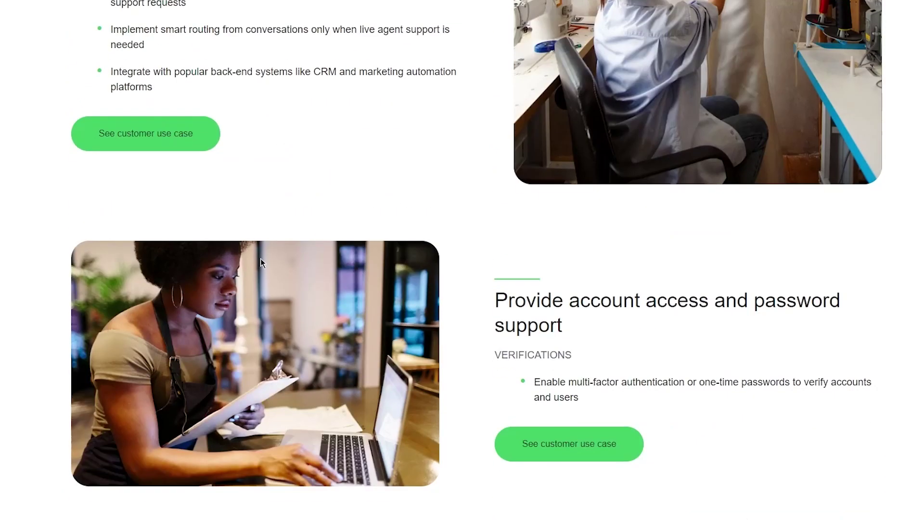
pyautogui.scroll(-13, 261, 260)
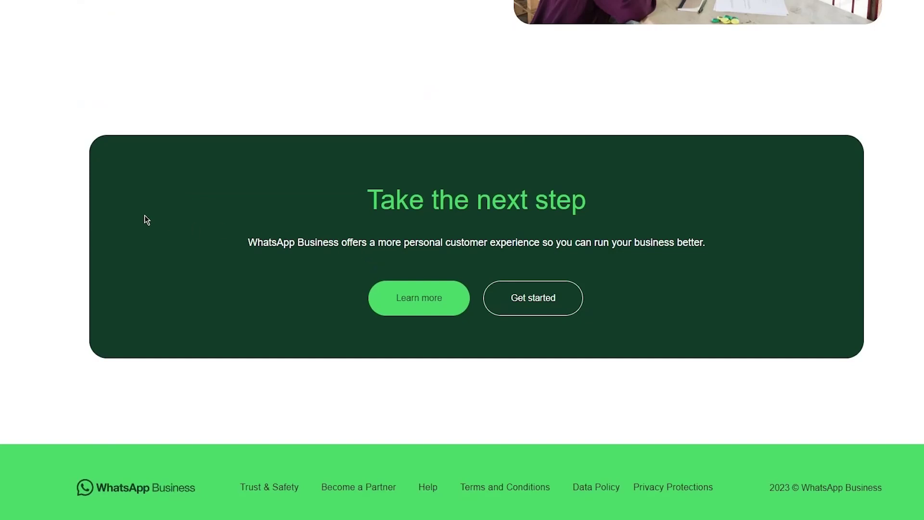
pyautogui.scroll(20, 529, 264)
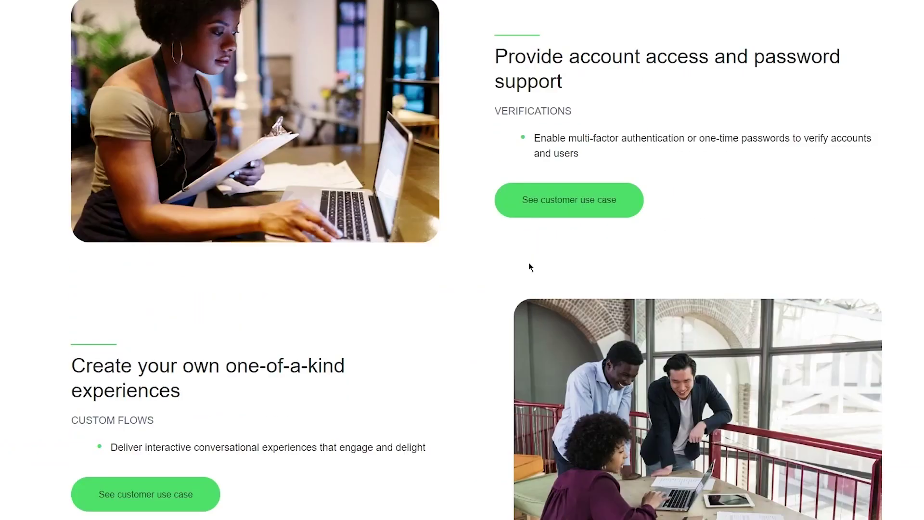
pyautogui.scroll(15, 529, 262)
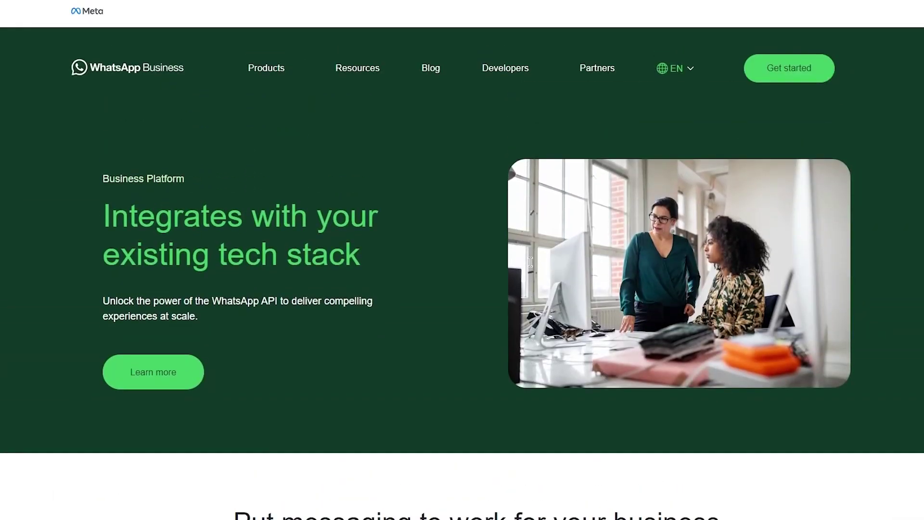
# Open the 'Pricing to fit every conversation' page and view its free-conversation details
pyautogui.moveTo(280, 69)
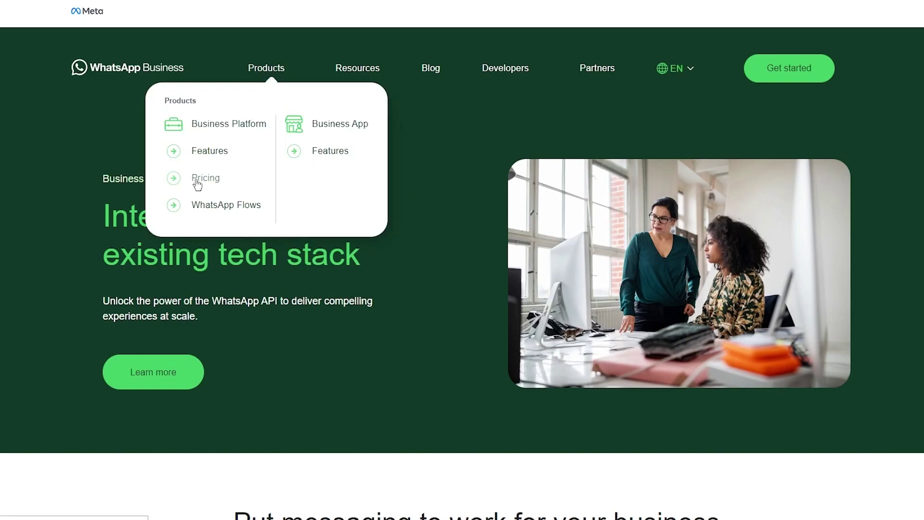
pyautogui.click(206, 180)
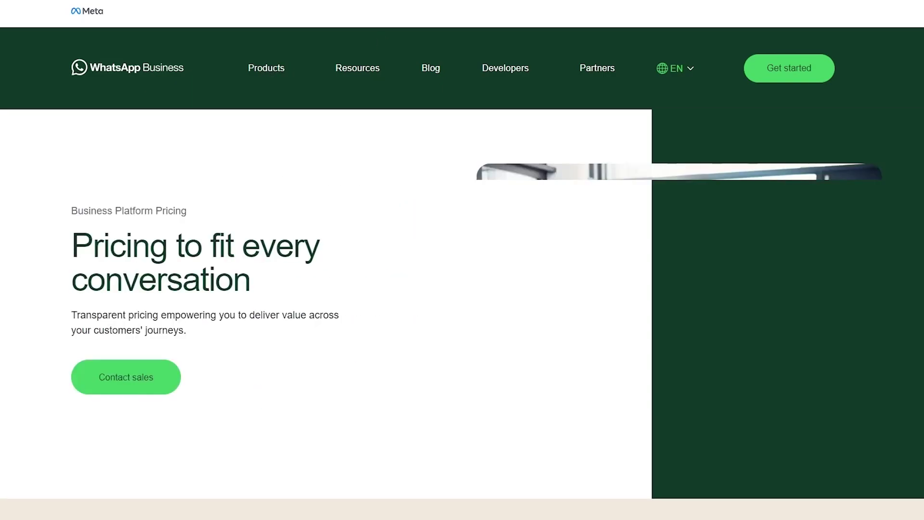
pyautogui.scroll(-20, 352, 185)
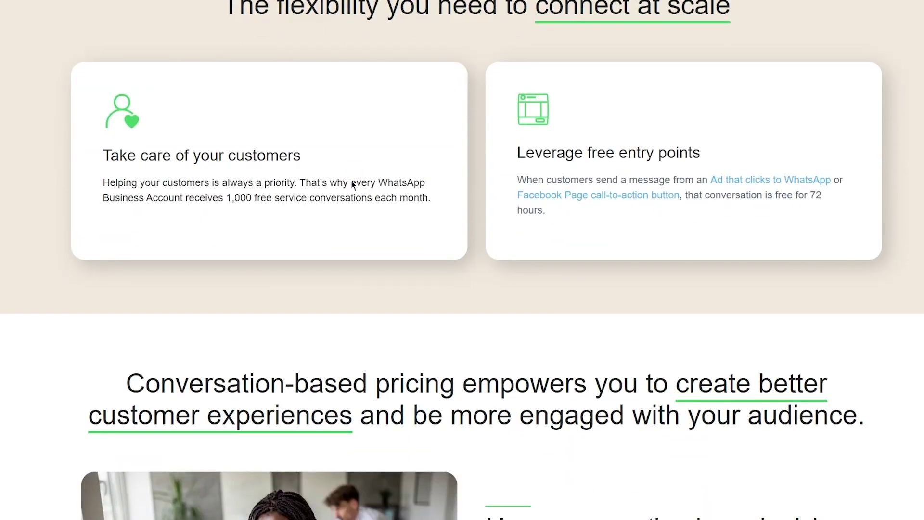